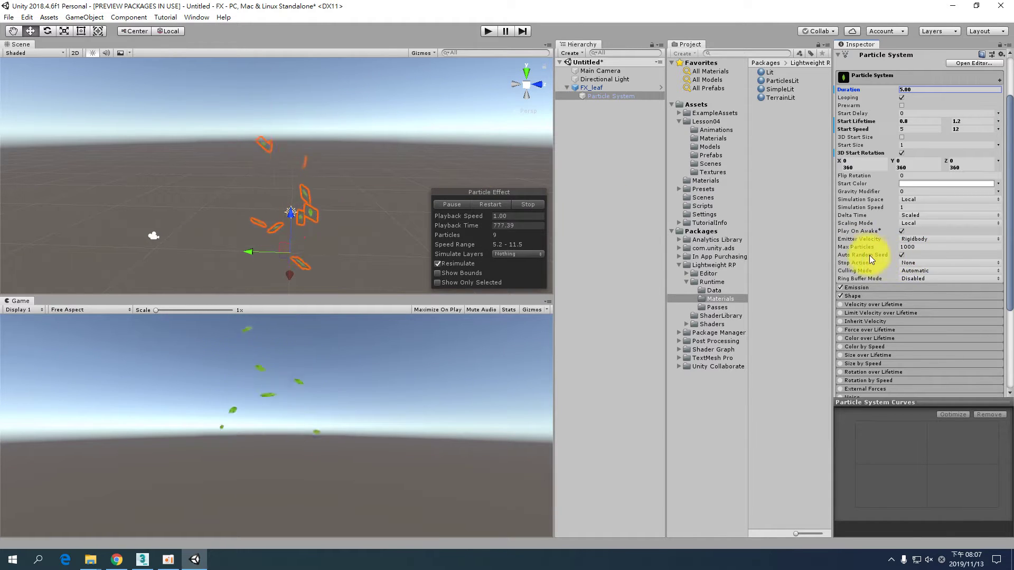
Enable Rotation over Lifetime for the leaf particles with Separate Axes, using Random Between Two Constants
{"action": "scroll", "coordinate": [866, 255], "scroll_direction": "down", "scroll_amount": 3}
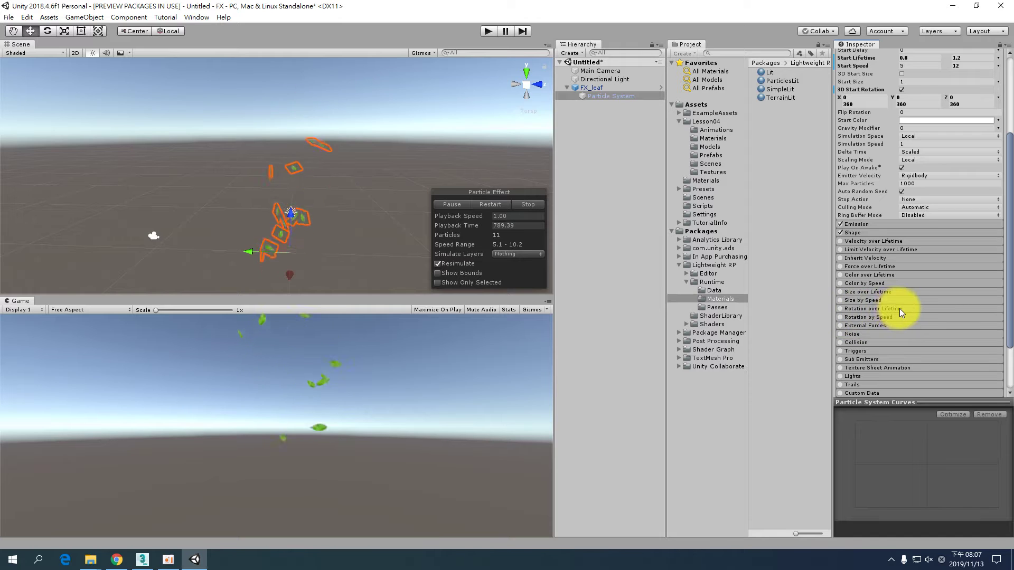
{"action": "left_click", "coordinate": [841, 308]}
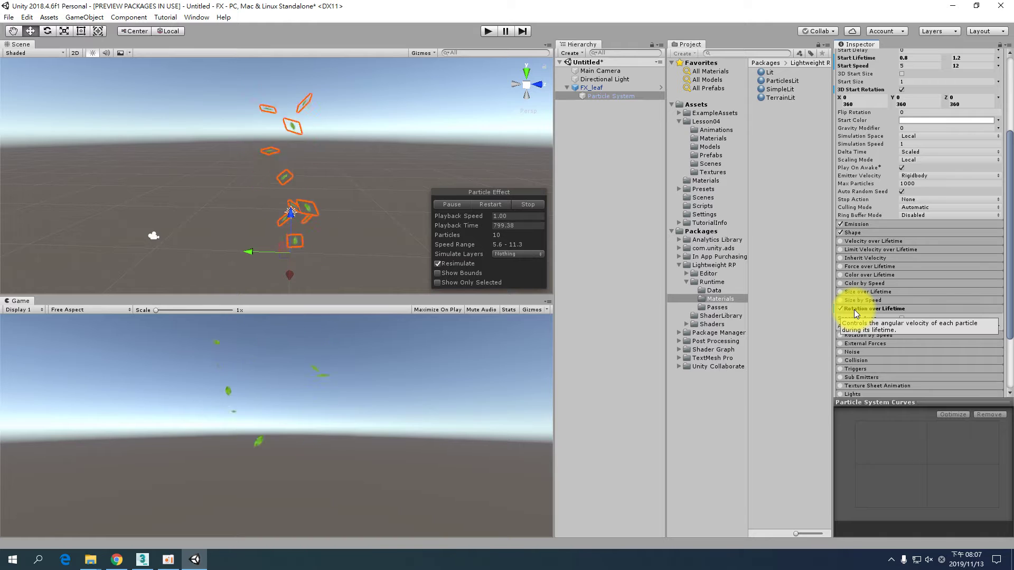
{"action": "left_click", "coordinate": [902, 318]}
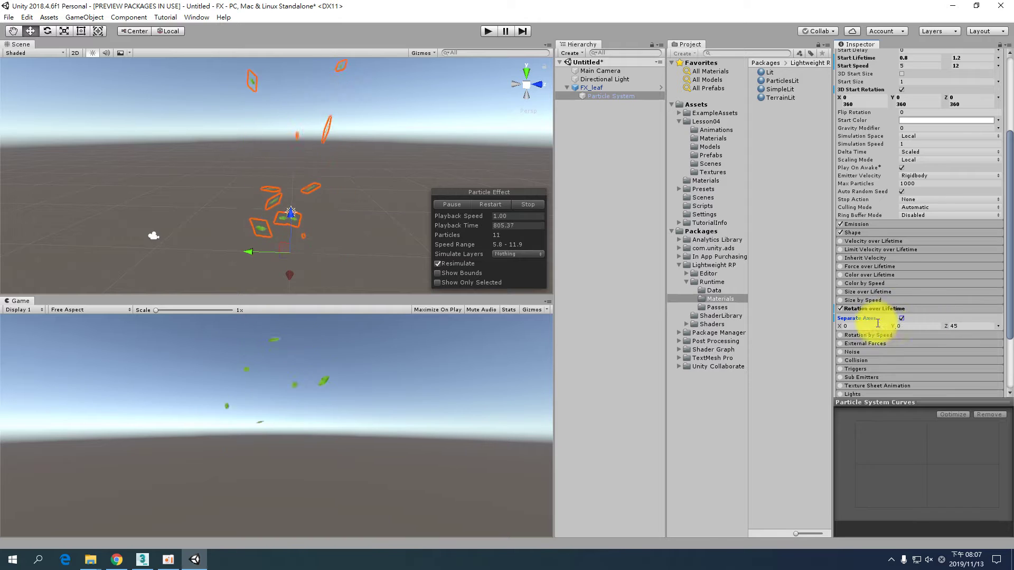
{"action": "left_click", "coordinate": [998, 326]}
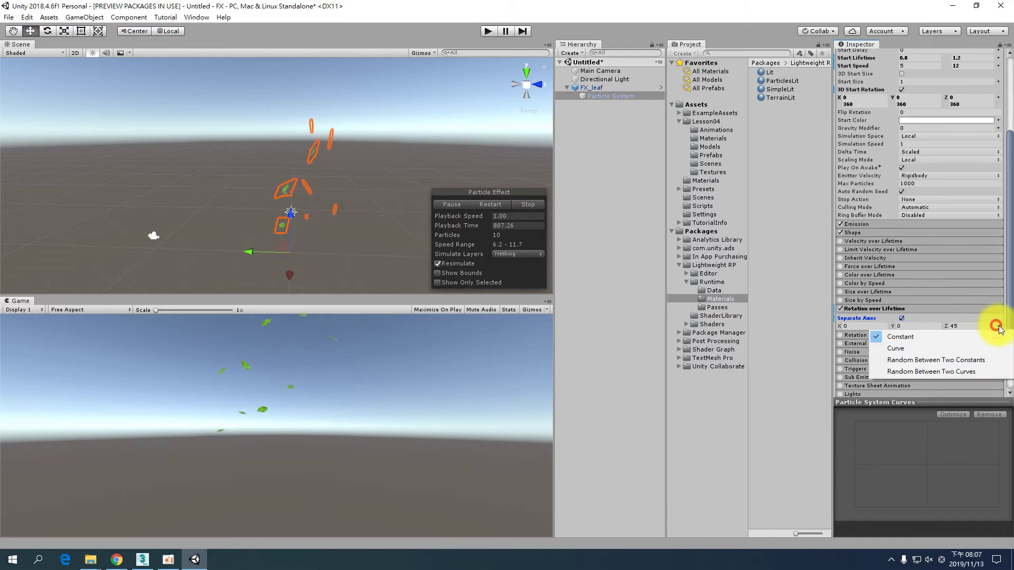
{"action": "left_click", "coordinate": [911, 359]}
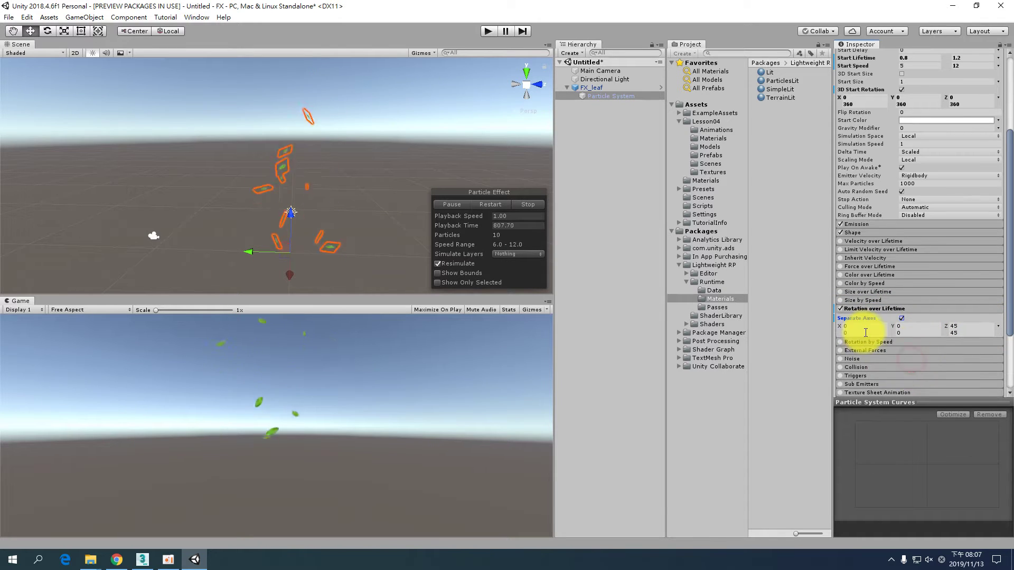
Set the Rotation over Lifetime range to 0–360 on the X, Y and Z axes
{"action": "left_click", "coordinate": [859, 333]}
{"action": "type", "text": "36"}
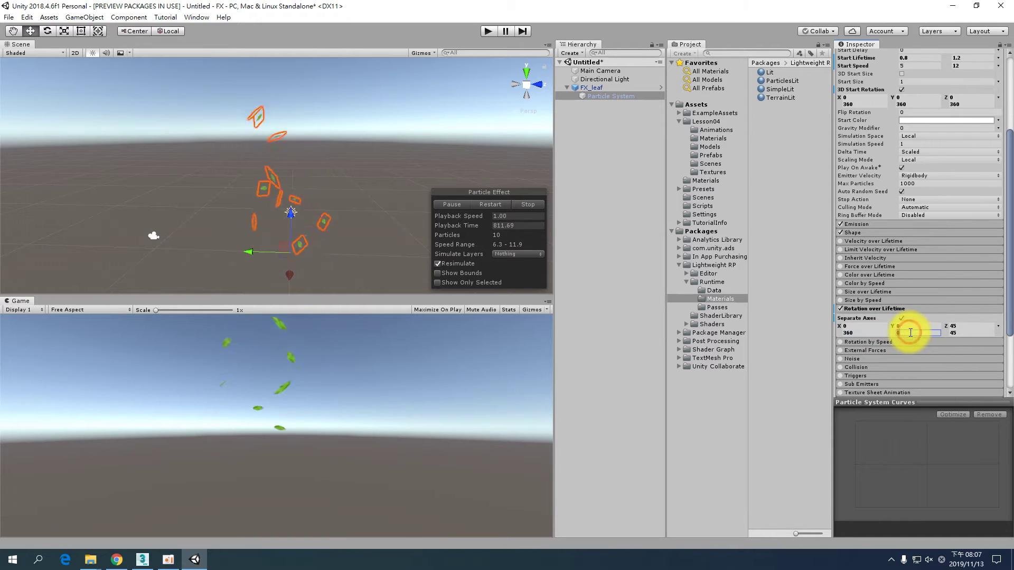
{"action": "left_click", "coordinate": [962, 327]}
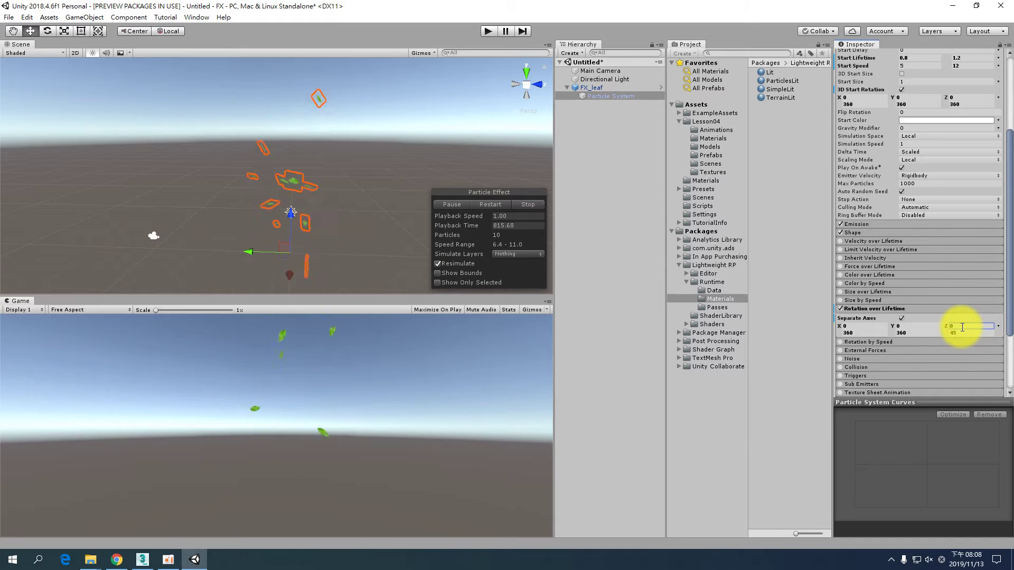
{"action": "left_click", "coordinate": [961, 332]}
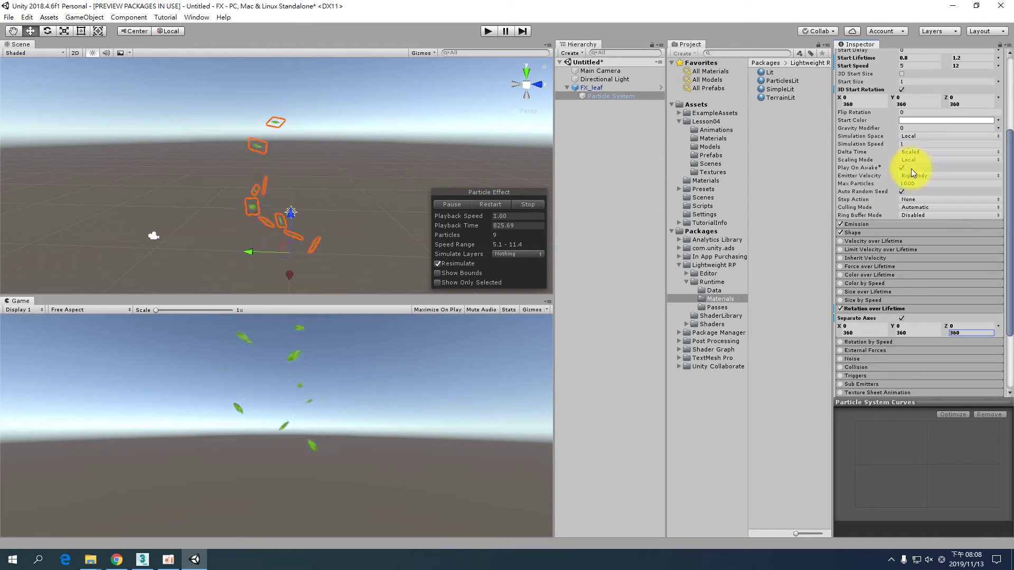
Raise the upper Rotation over Lifetime values on the X, Y and Z axes to 720
{"action": "scroll", "coordinate": [888, 122], "scroll_direction": "up", "scroll_amount": 3}
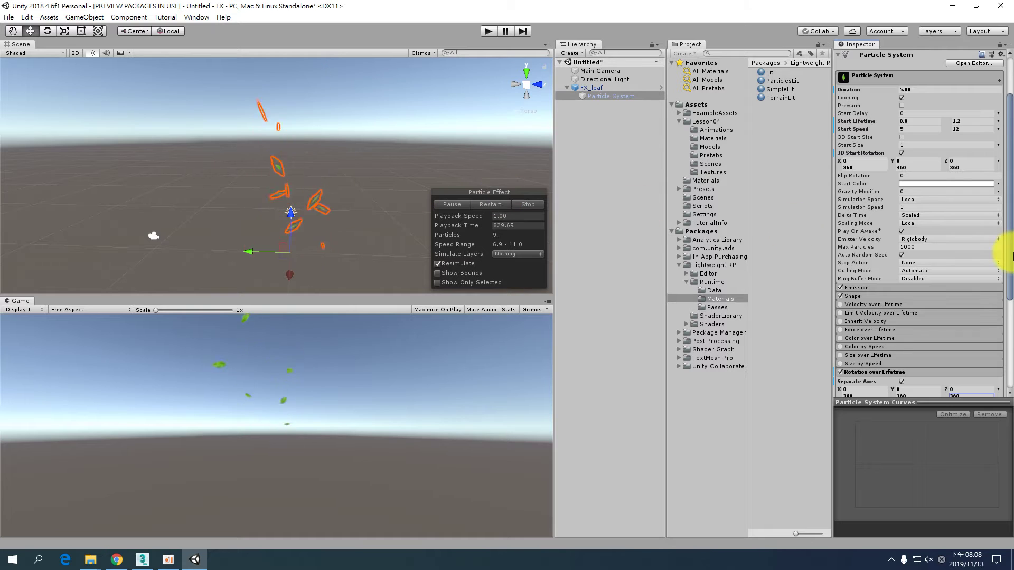
{"action": "scroll", "coordinate": [974, 271], "scroll_direction": "down", "scroll_amount": 6}
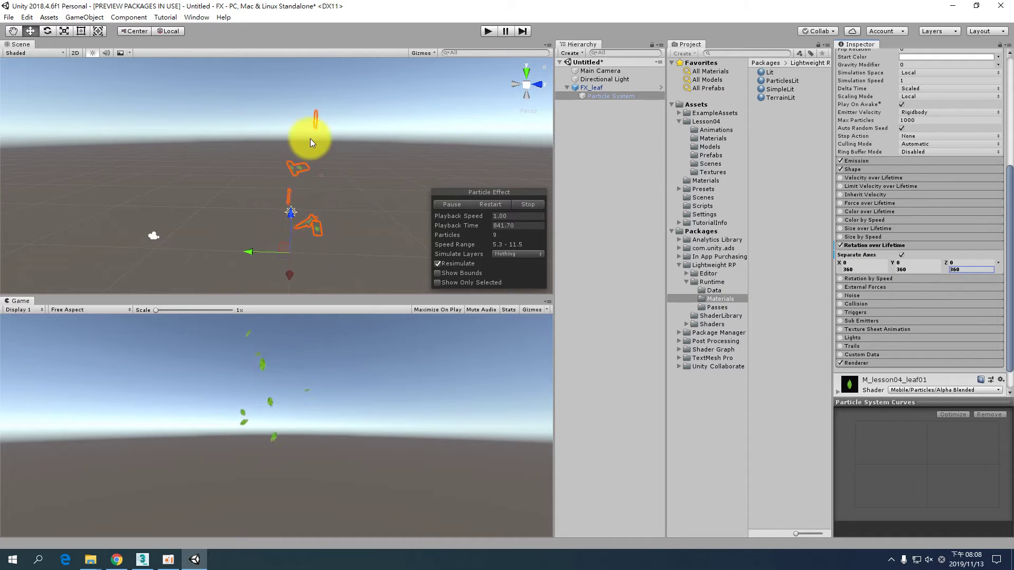
{"action": "mouse_move", "coordinate": [841, 272]}
{"action": "left_mouse_down"}
{"action": "mouse_move", "coordinate": [894, 272]}
{"action": "mouse_move", "coordinate": [859, 269]}
{"action": "left_mouse_up"}
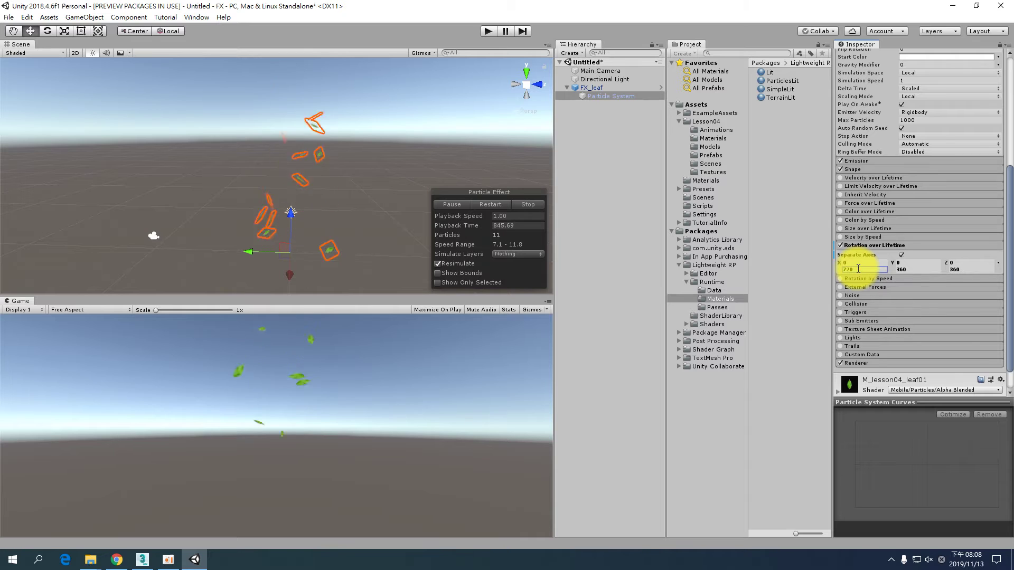
{"action": "type", "text": "720"}
{"action": "left_click", "coordinate": [907, 271]}
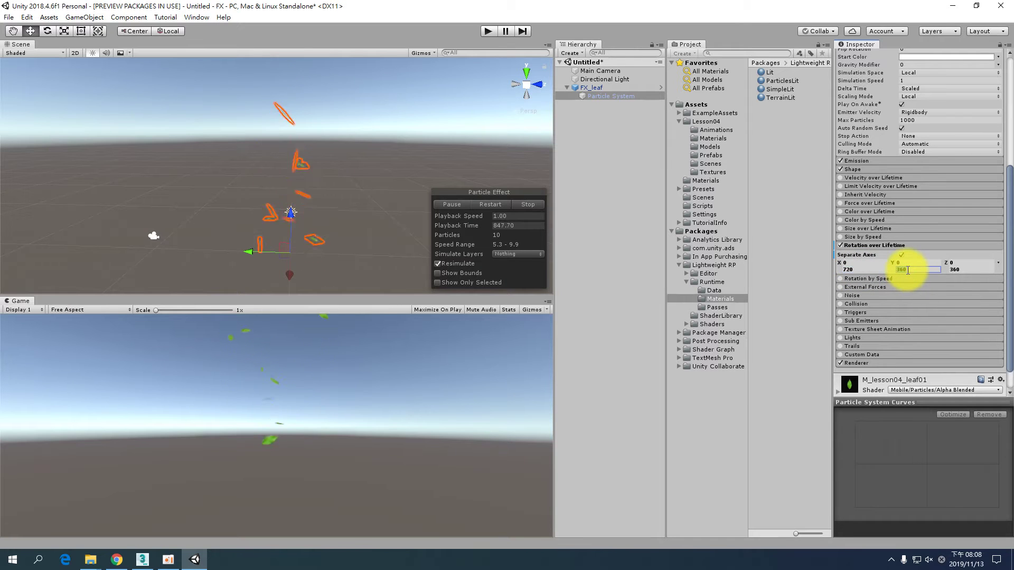
{"action": "type", "text": "720"}
{"action": "left_click", "coordinate": [961, 271]}
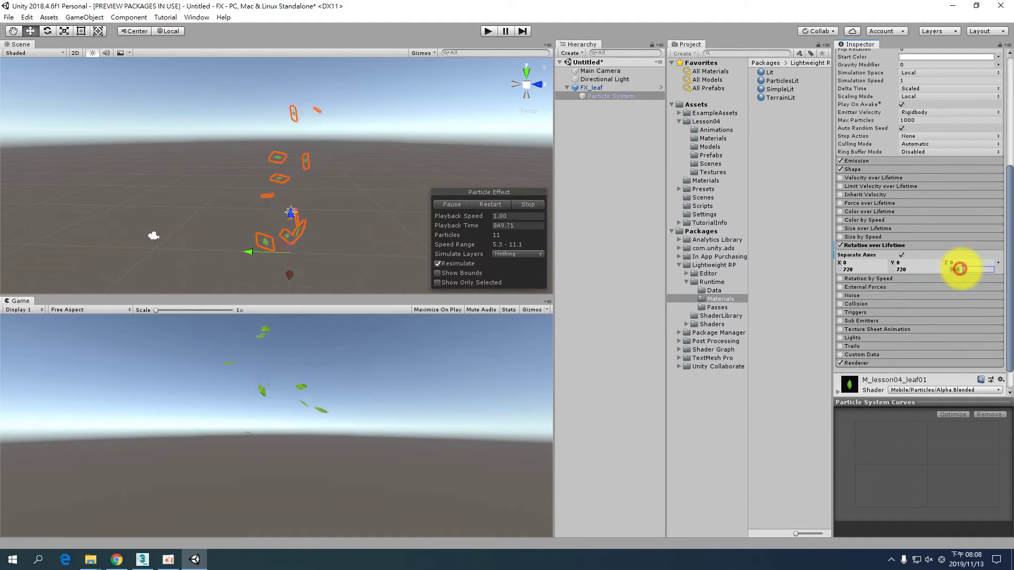
{"action": "type", "text": "725"}
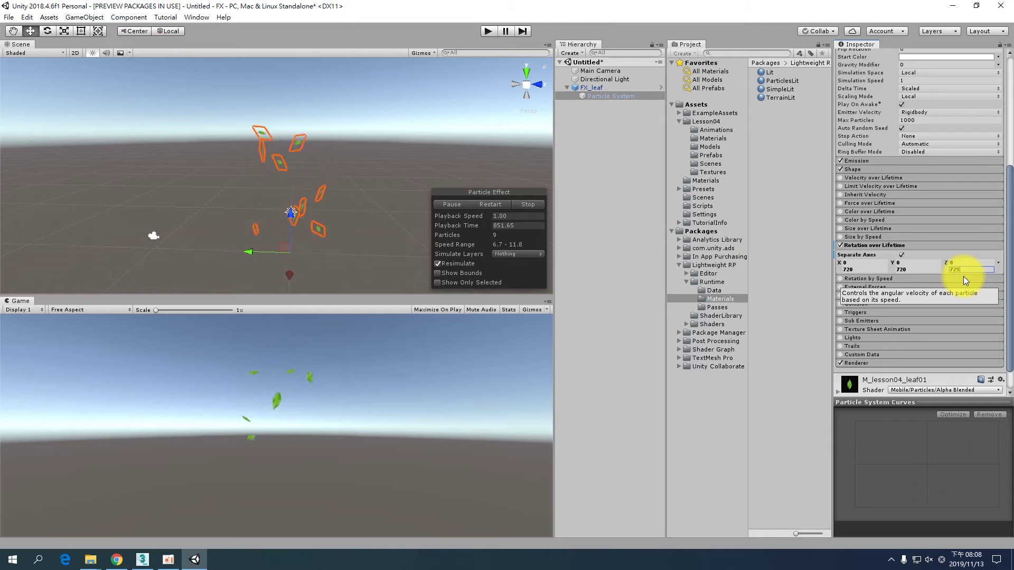
{"action": "key", "text": "BackSpace"}
{"action": "type", "text": "0"}
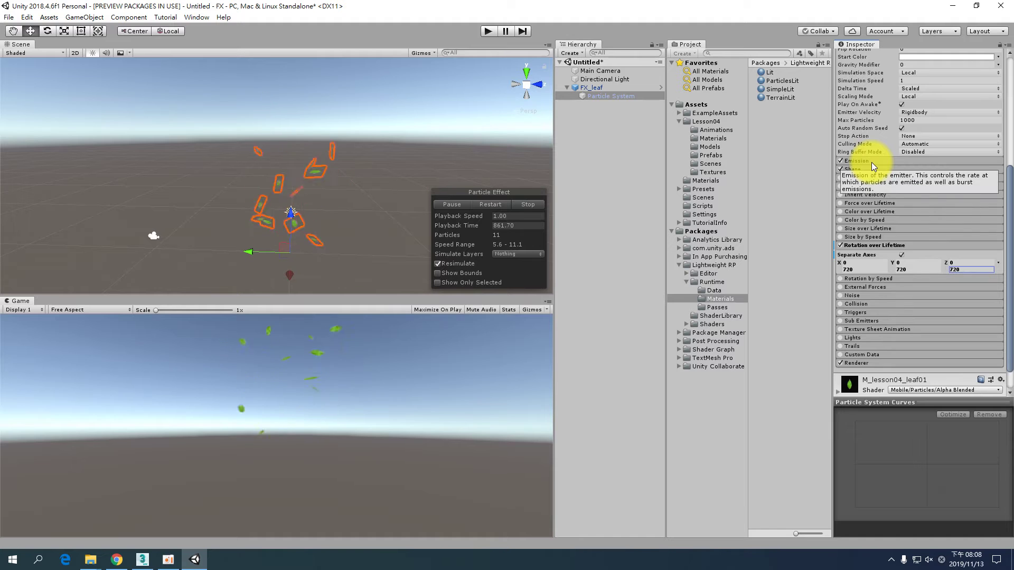
Expand the Emission module and set Rate over Time to 100
{"action": "left_click", "coordinate": [844, 160]}
{"action": "left_click", "coordinate": [923, 173]}
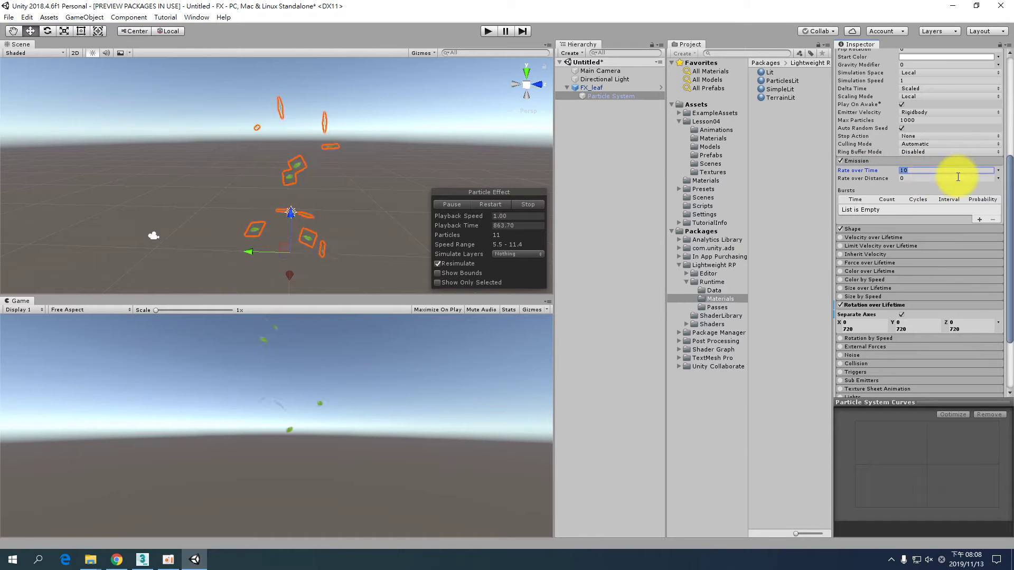
{"action": "type", "text": "00"}
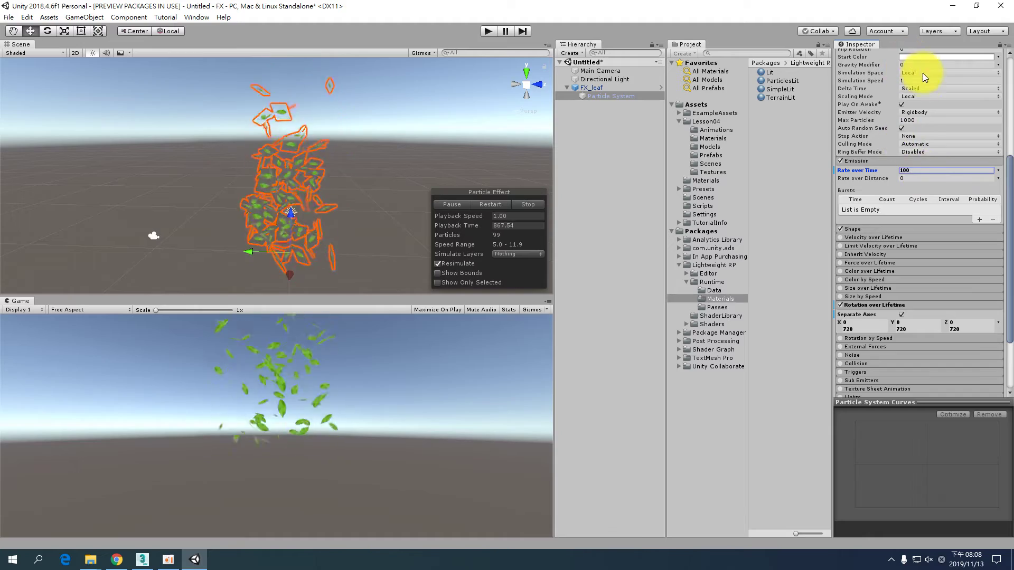
Try Start Lifetime minimums of 0.5 and 0.3, and settle on a range of 0.4 to 0.8
{"action": "scroll", "coordinate": [924, 73], "scroll_direction": "up", "scroll_amount": 3}
{"action": "scroll", "coordinate": [925, 112], "scroll_direction": "up", "scroll_amount": 3}
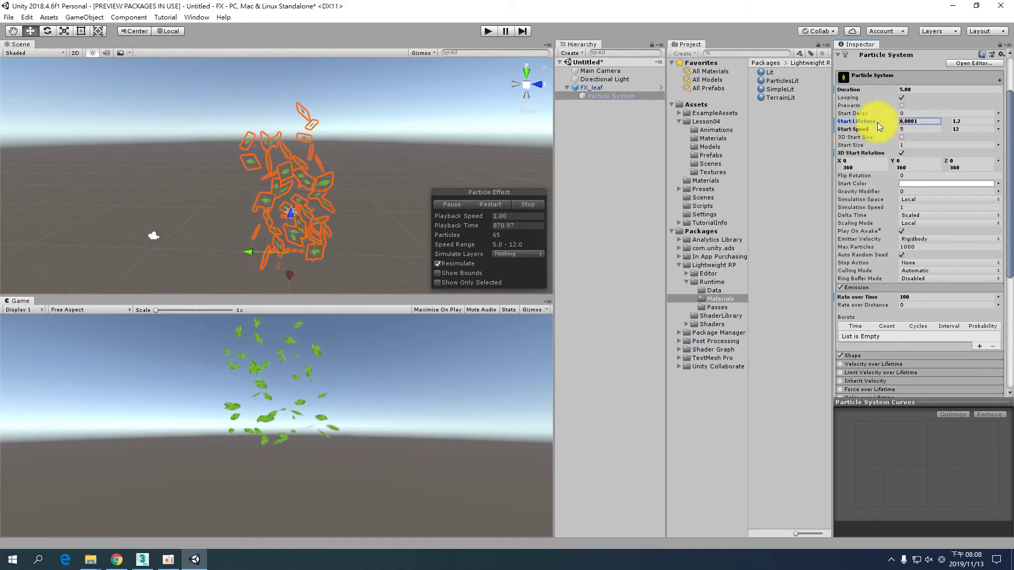
{"action": "left_click_drag", "start_coordinate": [902, 122], "coordinate": [916, 120]}
{"action": "type", "text": "0.5"}
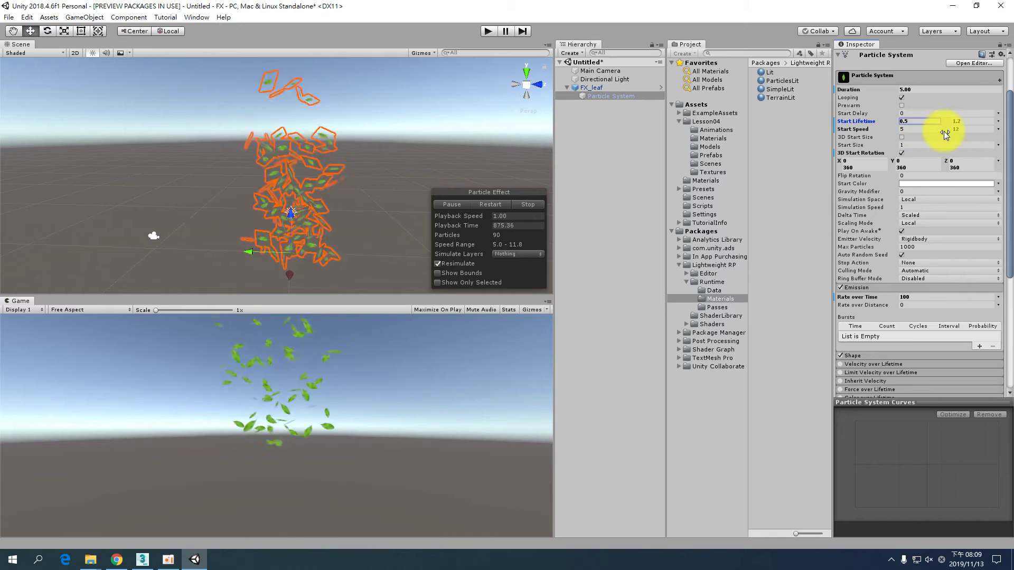
{"action": "left_click", "coordinate": [914, 122]}
{"action": "type", "text": "0.3"}
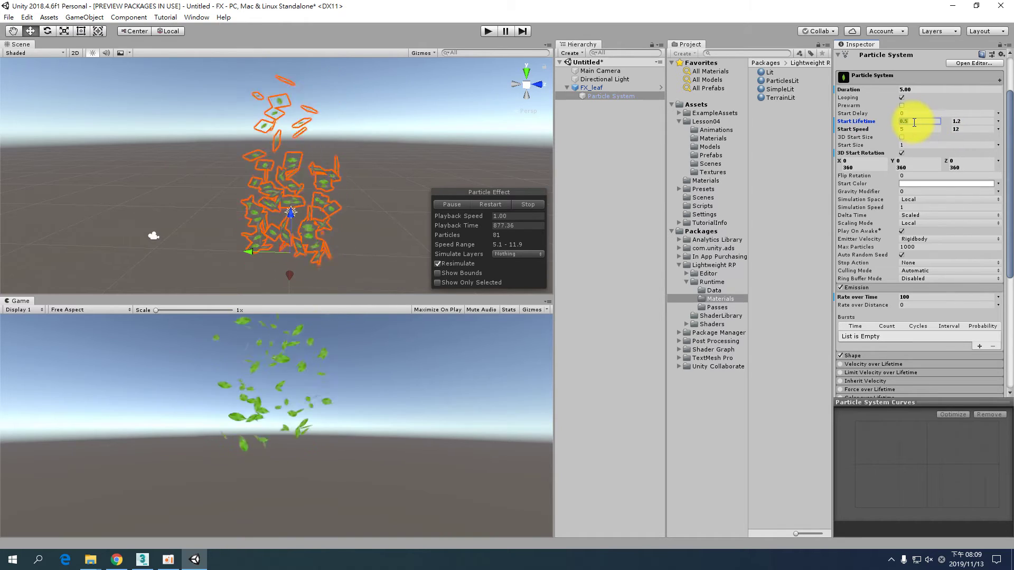
{"action": "left_click", "coordinate": [956, 121]}
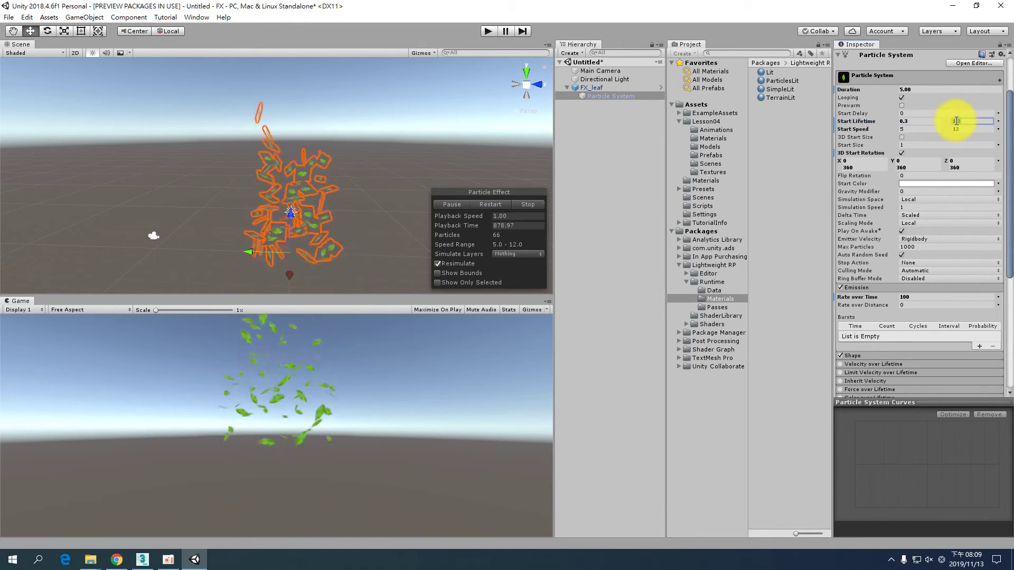
{"action": "type", "text": "0.8"}
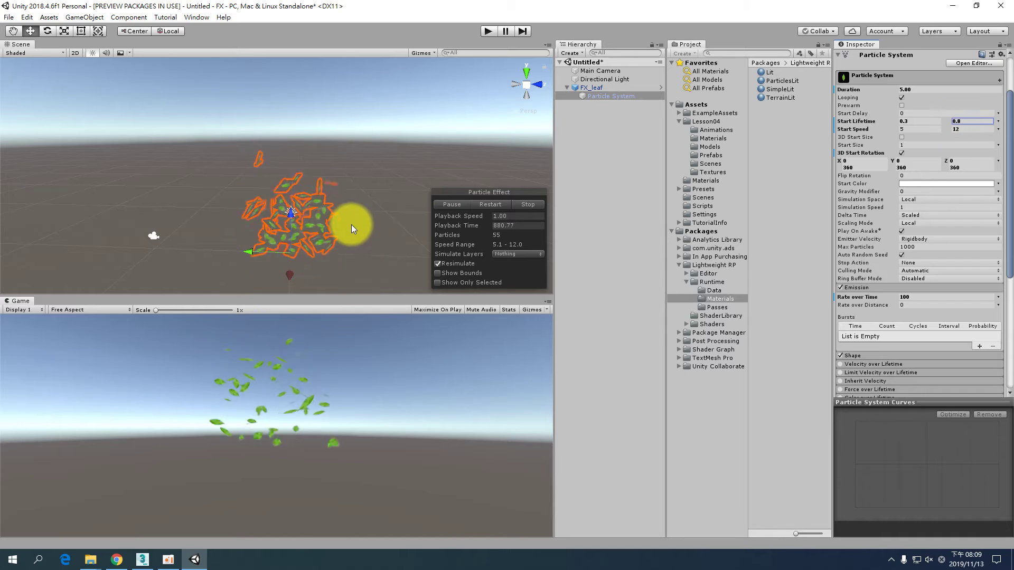
{"action": "left_click", "coordinate": [912, 122]}
{"action": "type", "text": "0.4"}
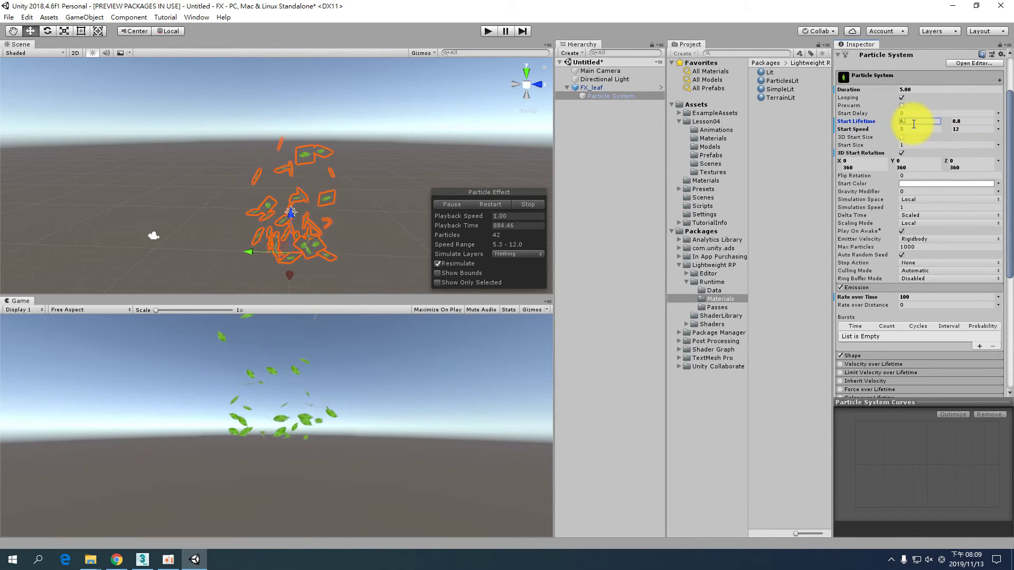
Try an emission Rate over Time of 40, and settle on 50
{"action": "left_click", "coordinate": [904, 297]}
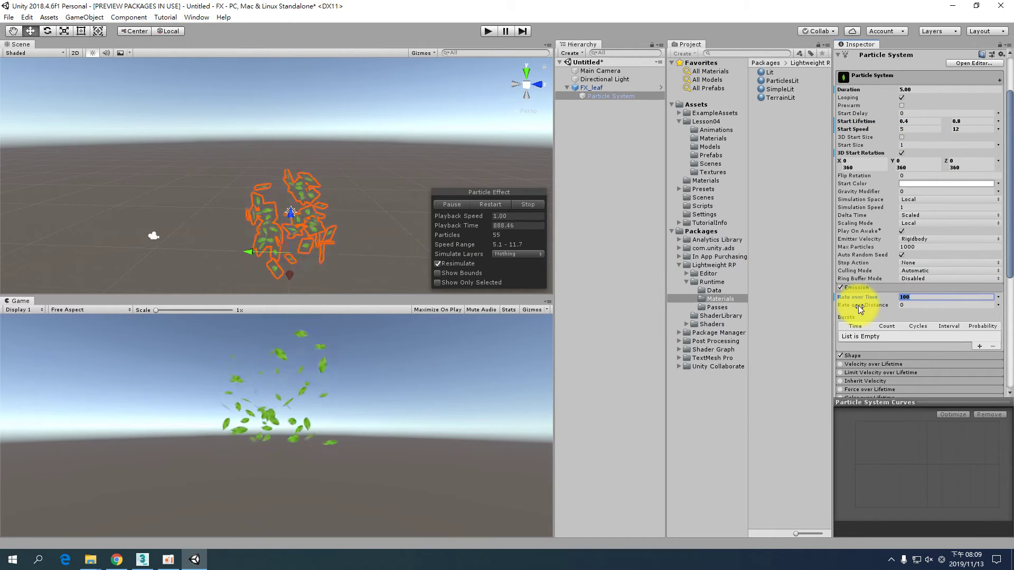
{"action": "type", "text": "40"}
{"action": "key", "text": "Return"}
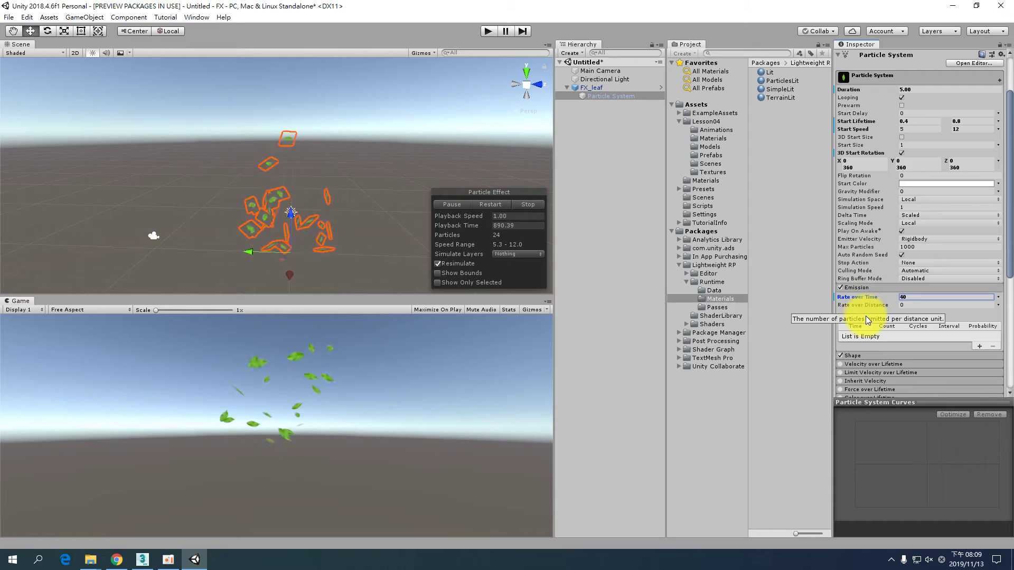
{"action": "type", "text": "50"}
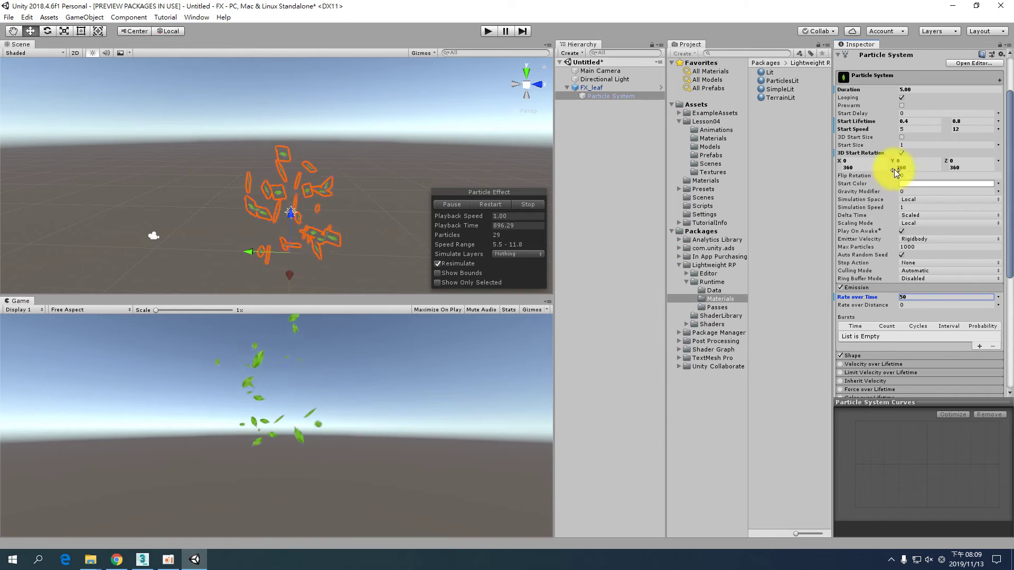
Set the upper Rotation over Lifetime values on the X, Y and Z axes to 360, leaving Rotation by Speed collapsed
{"action": "scroll", "coordinate": [956, 255], "scroll_direction": "down", "scroll_amount": 5}
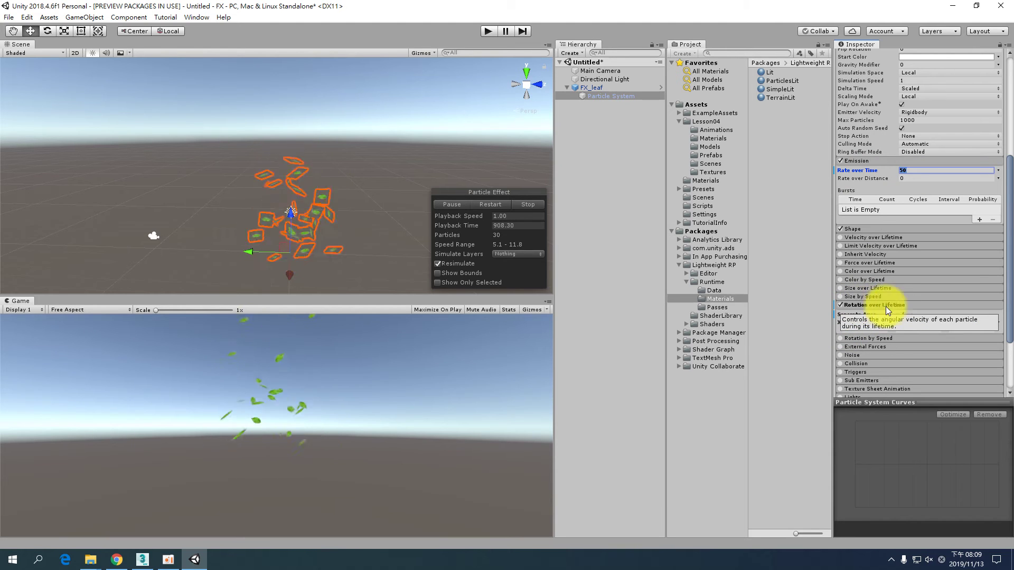
{"action": "left_click", "coordinate": [854, 323]}
{"action": "left_click", "coordinate": [856, 328]}
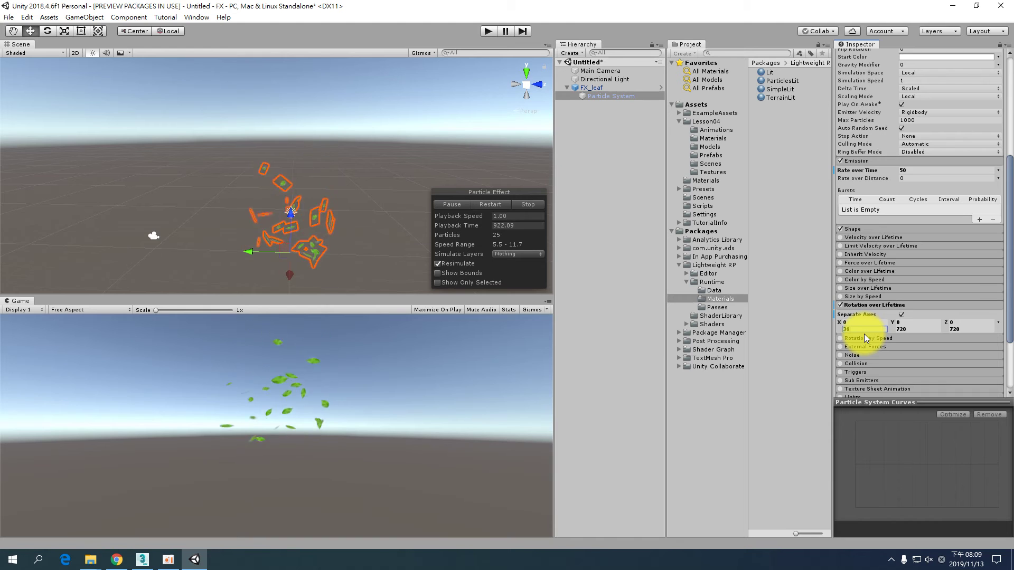
{"action": "type", "text": "360"}
{"action": "left_click", "coordinate": [908, 329]}
{"action": "type", "text": "360"}
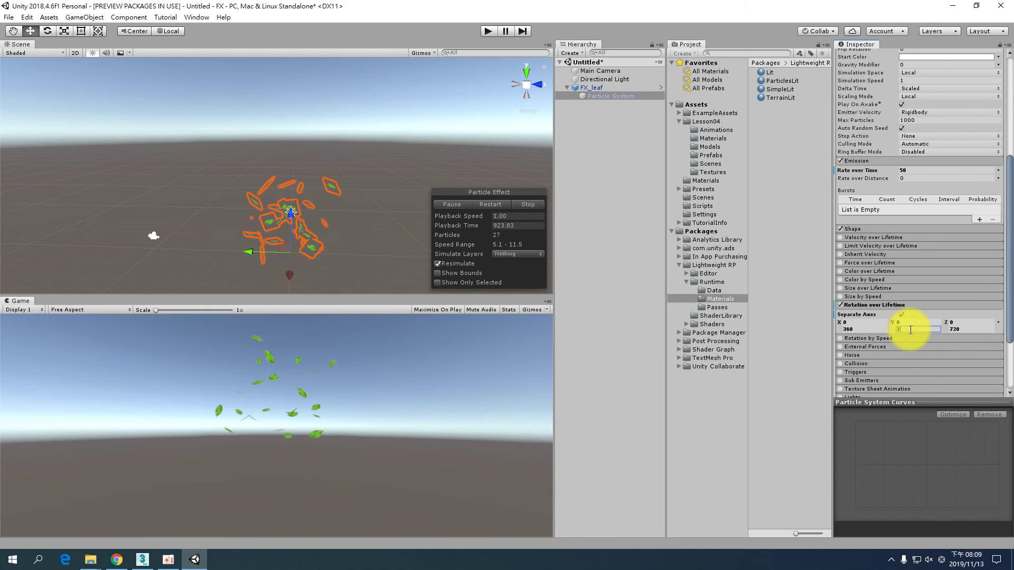
{"action": "left_click", "coordinate": [968, 332]}
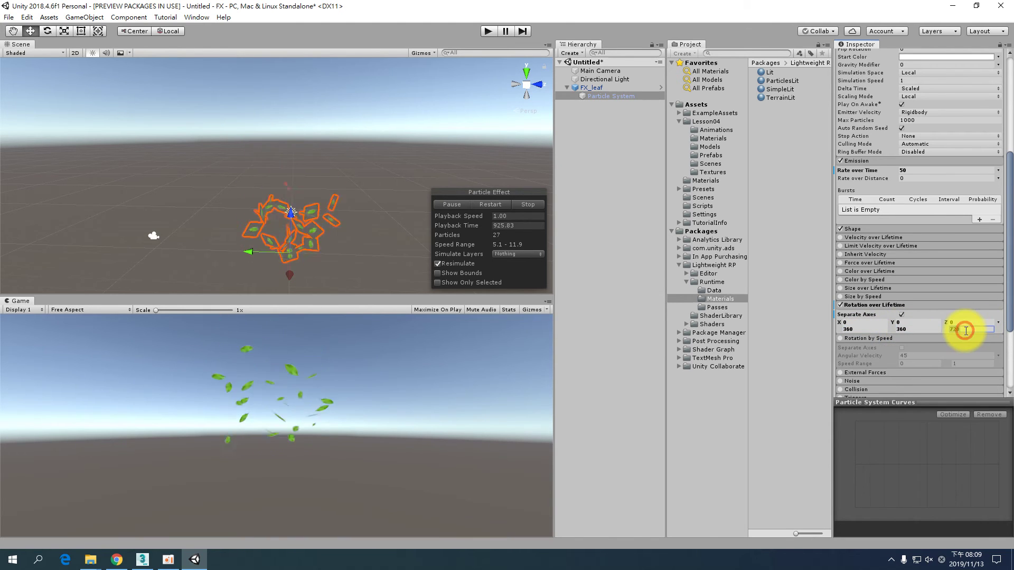
{"action": "type", "text": "360"}
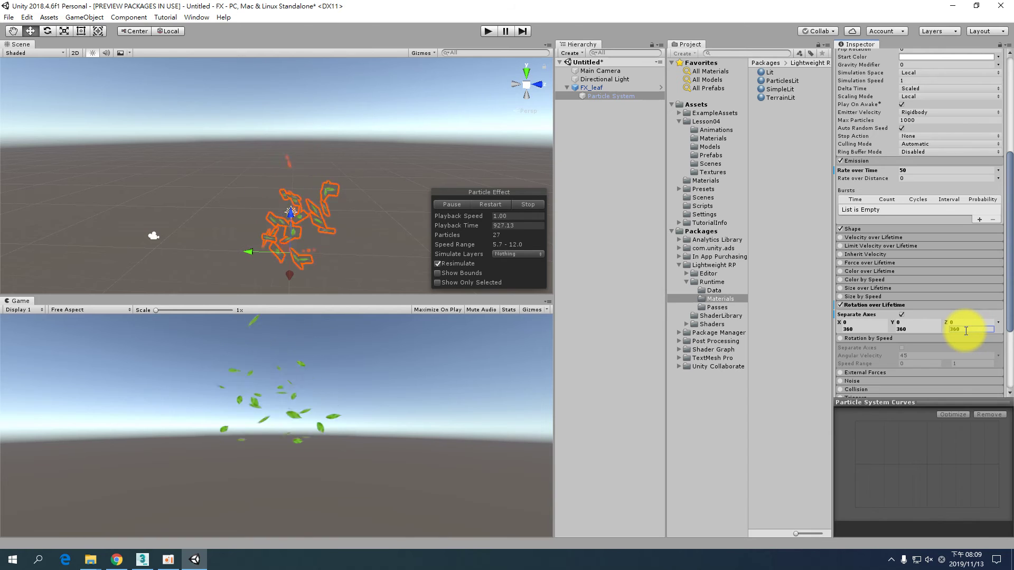
{"action": "left_click", "coordinate": [908, 338]}
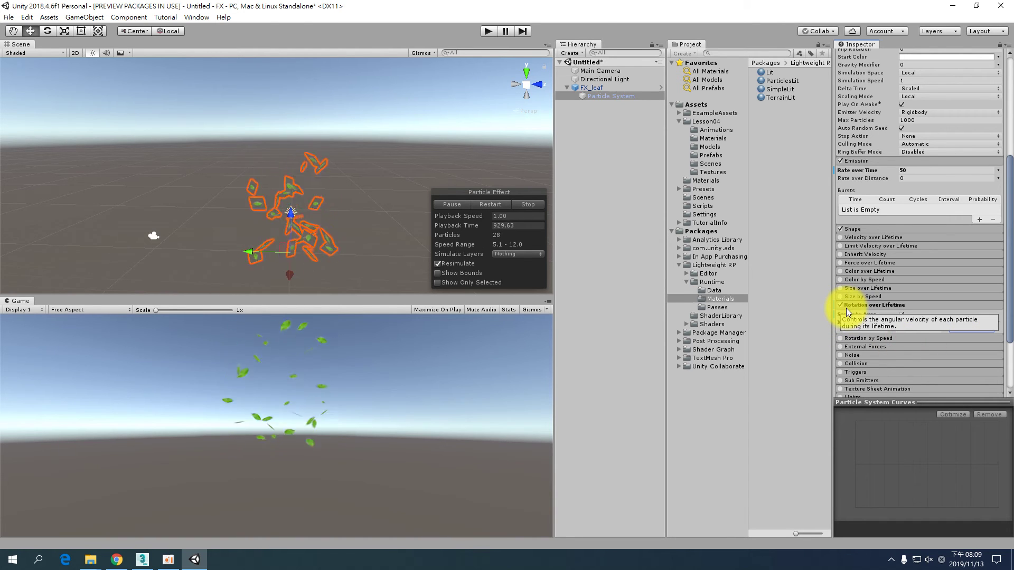